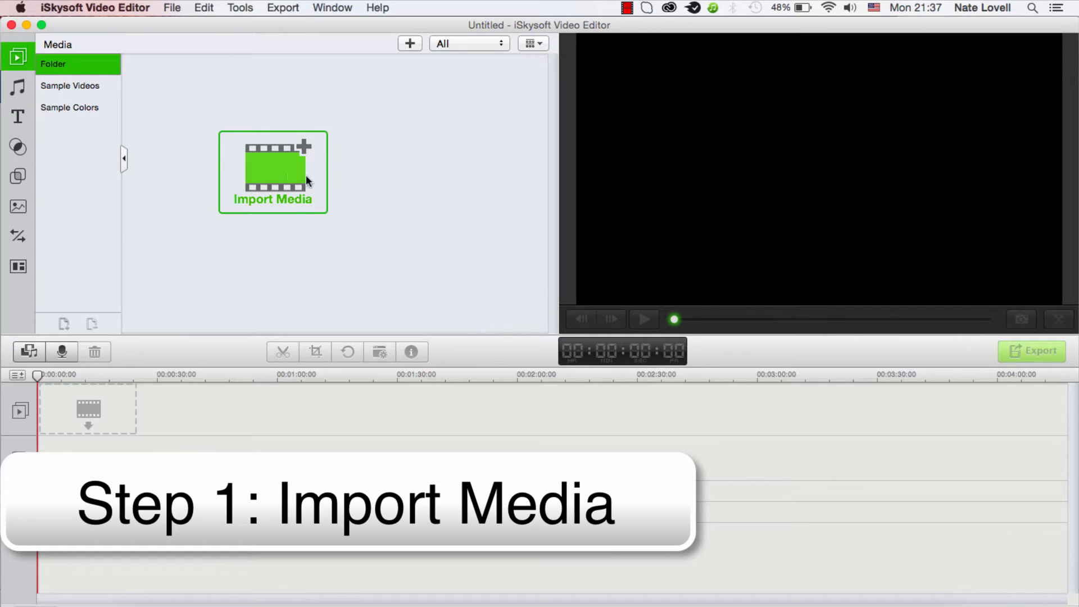
# Step: Import the four jpg photos from the Fall Poetry Photobook folder onto the video track
pyautogui.click(172, 8)
pyautogui.moveTo(205, 76)
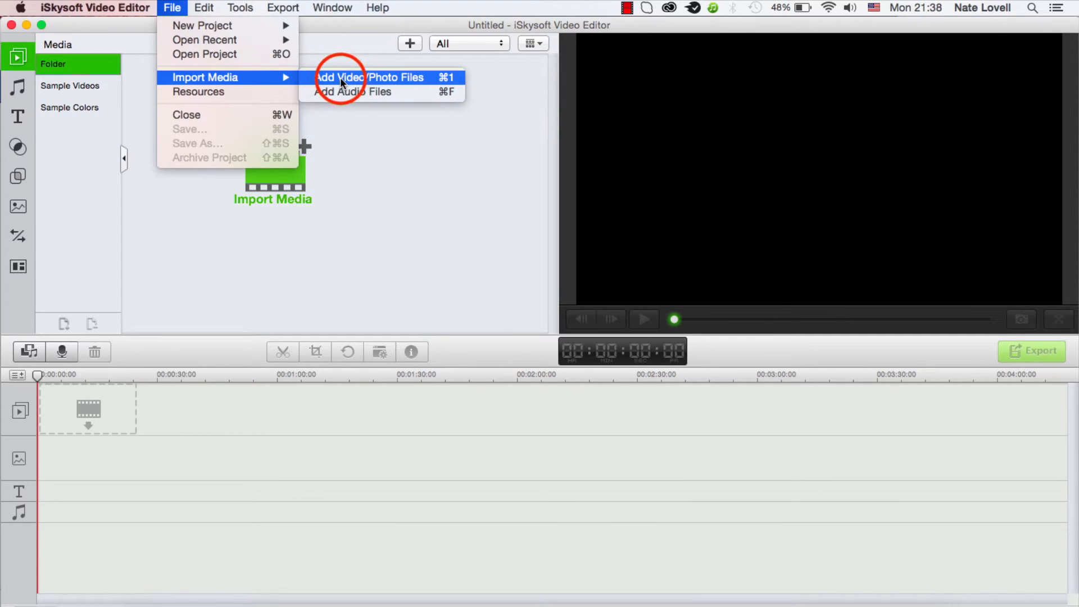
pyautogui.click(340, 77)
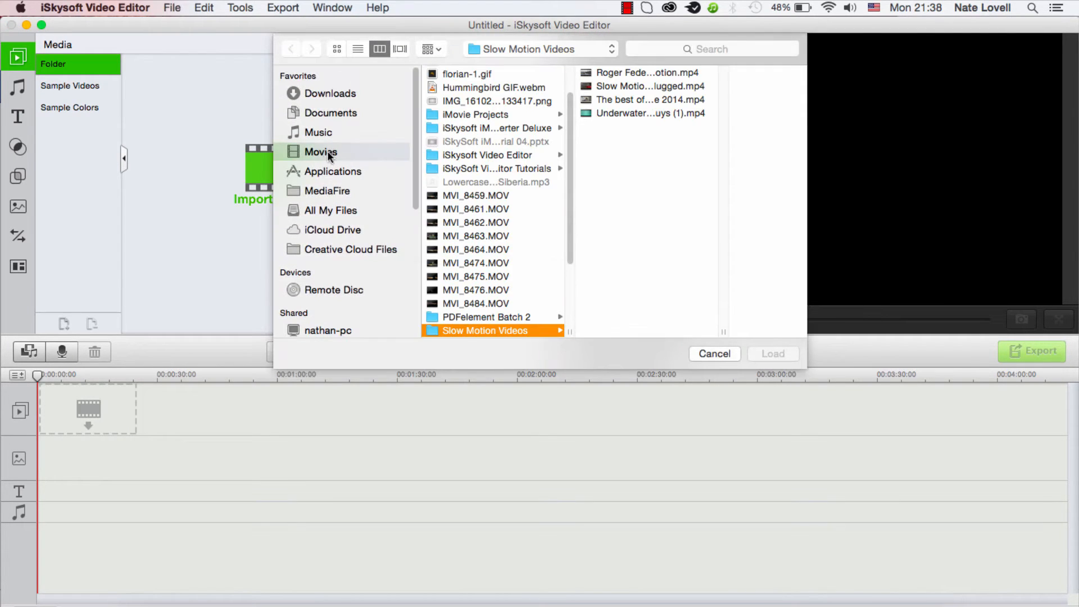
pyautogui.keyDown('shift'); pyautogui.click(594, 111); pyautogui.keyUp('shift')
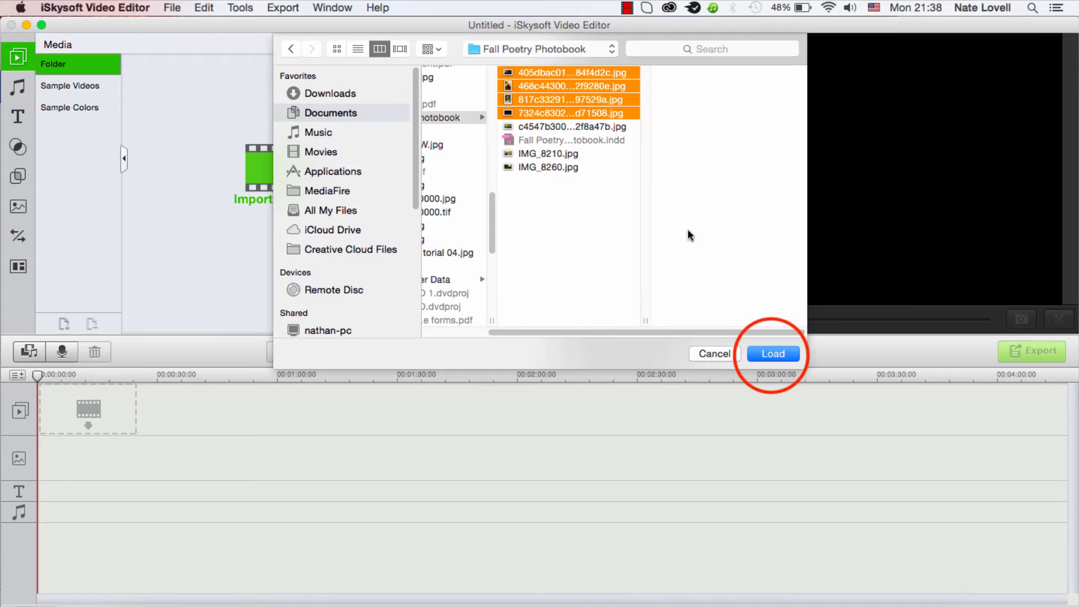
pyautogui.click(770, 354)
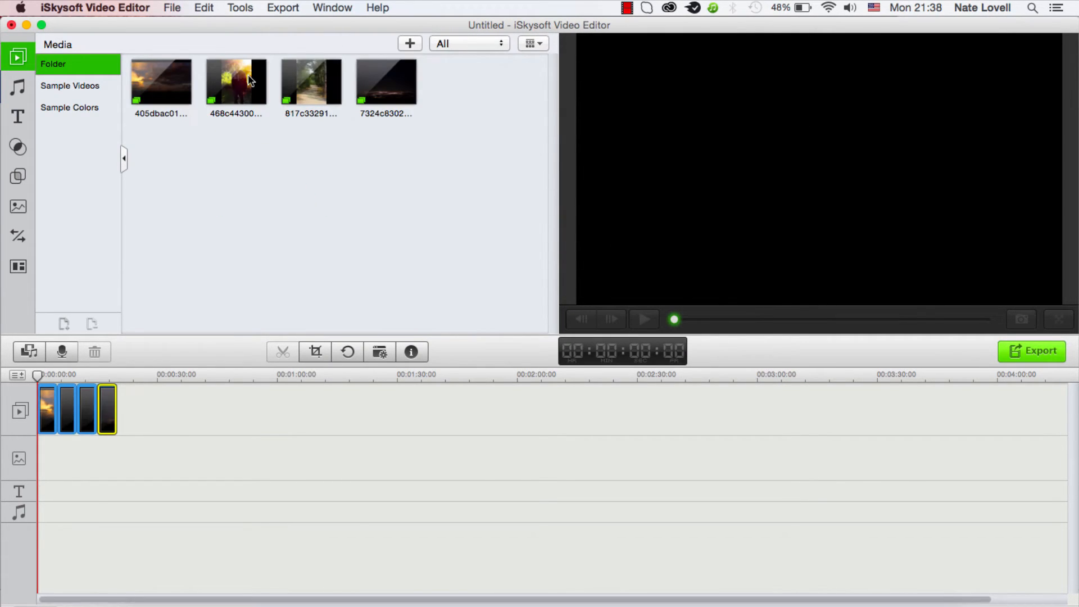
# Step: Import the ancient music audio file into the project
pyautogui.click(171, 7)
pyautogui.moveTo(205, 77)
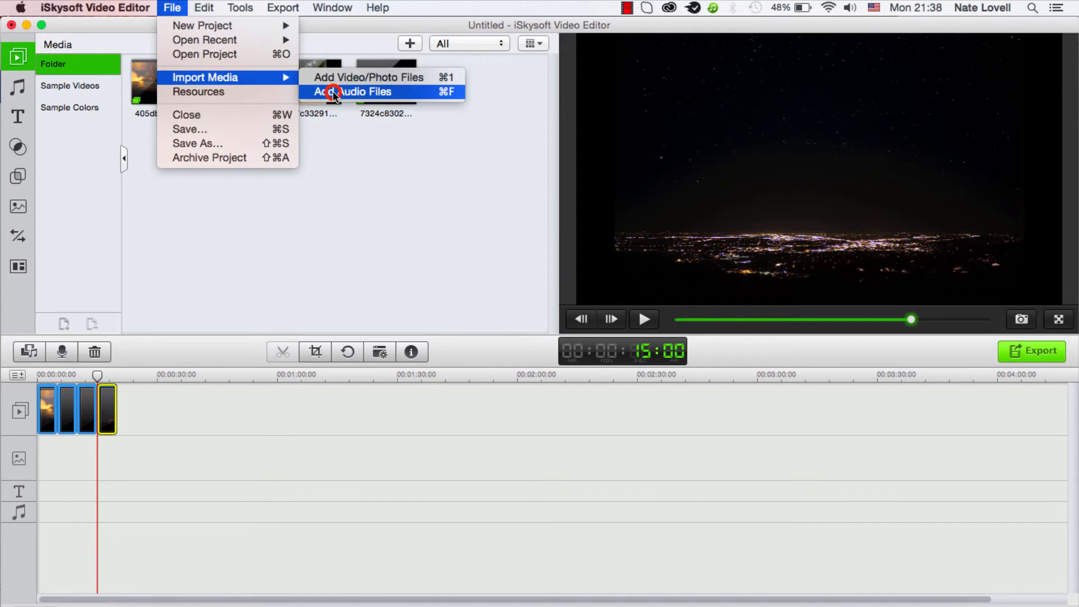
pyautogui.click(329, 92)
pyautogui.doubleClick(646, 193)
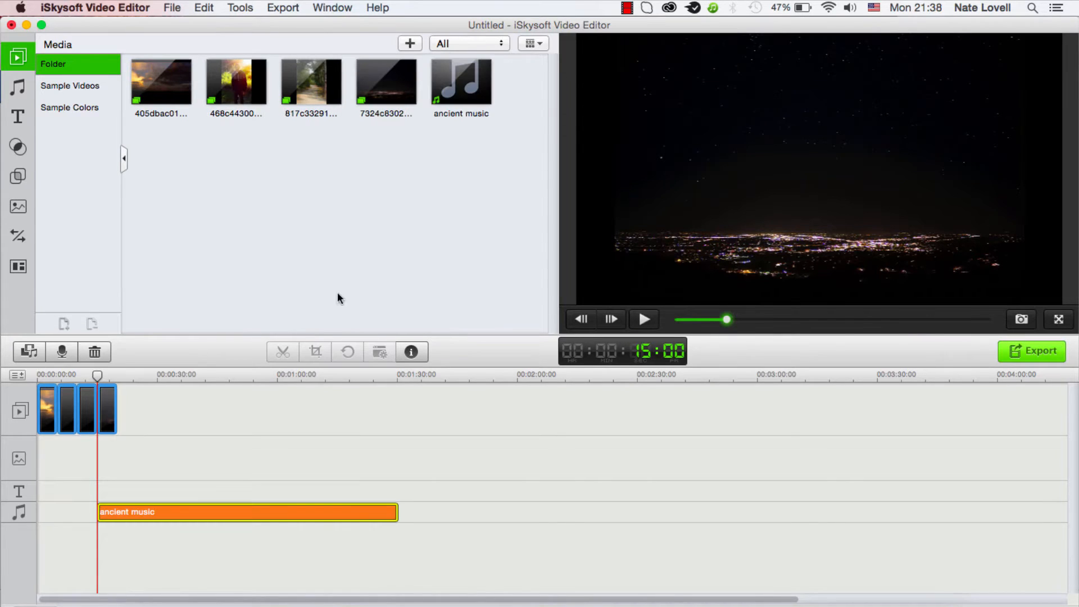
# Step: Move the music clip to 0:00 and trim it to end with the last photo
pyautogui.click(186, 514)
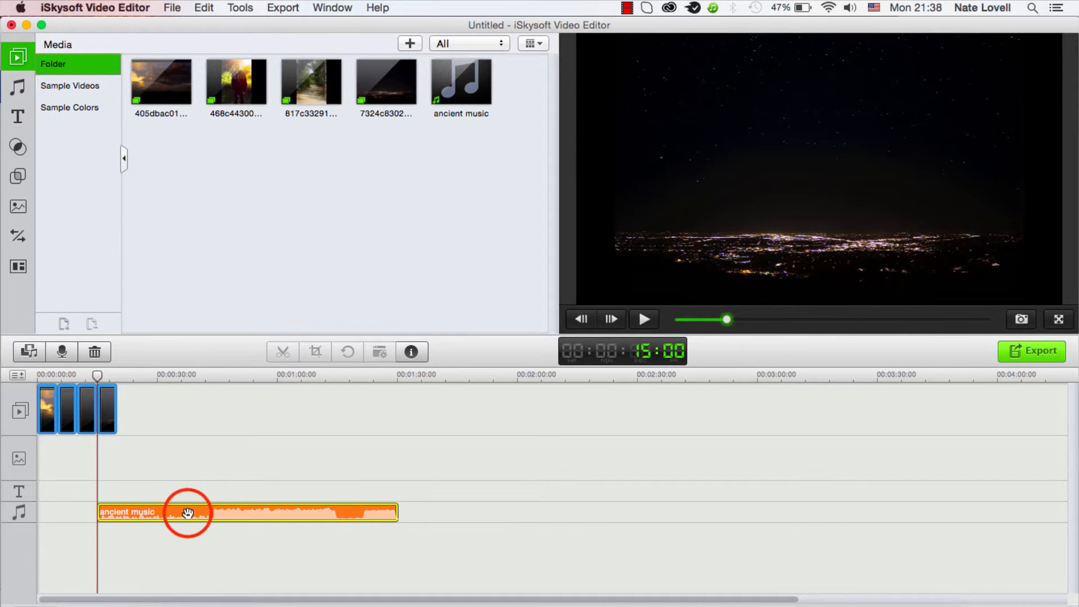
pyautogui.moveTo(187, 514); pyautogui.dragTo(127, 513)
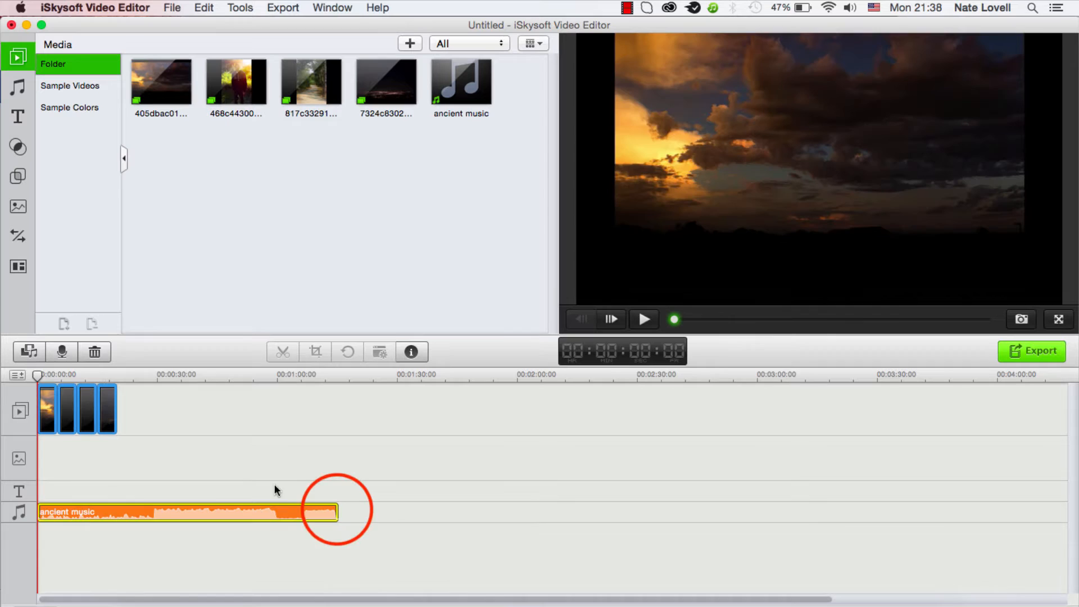
pyautogui.moveTo(334, 506); pyautogui.dragTo(117, 510)
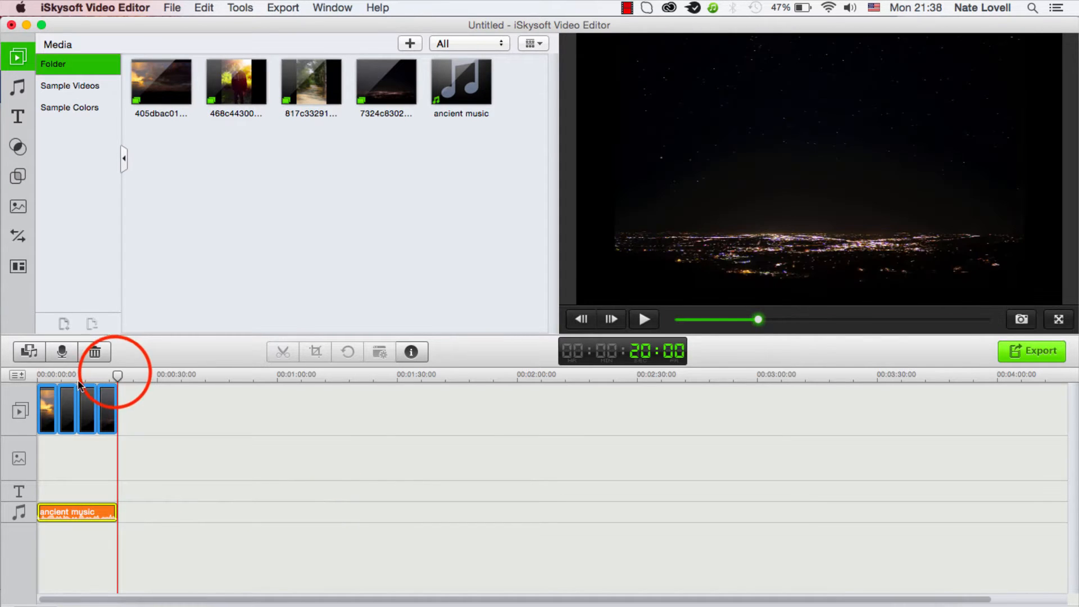
# Step: Play the slideshow preview from the start, then pause it
pyautogui.moveTo(115, 375); pyautogui.dragTo(42, 375)
pyautogui.click(643, 319)
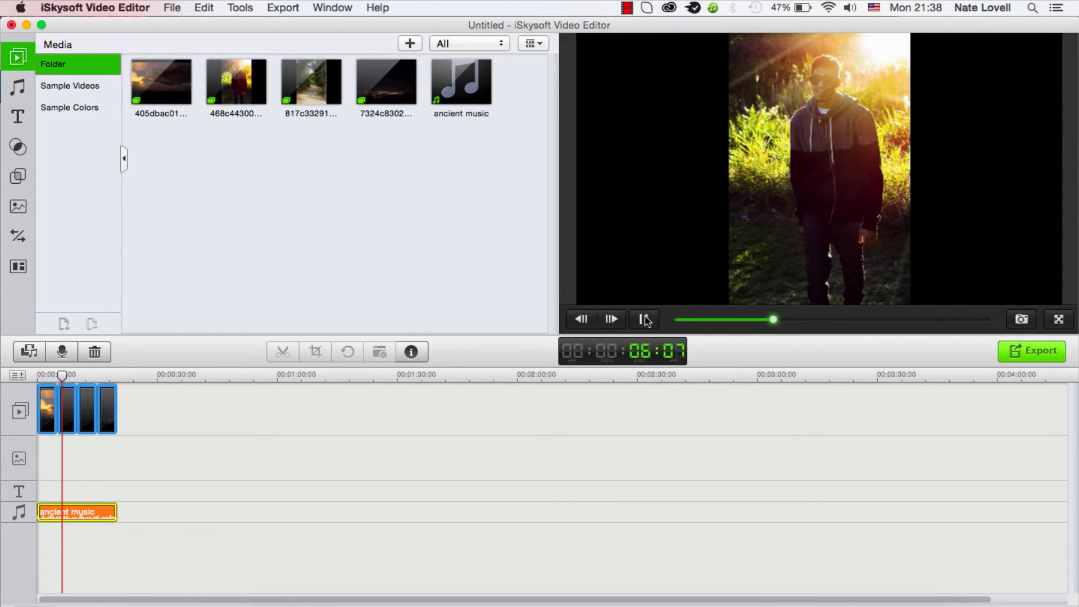
pyautogui.click(644, 319)
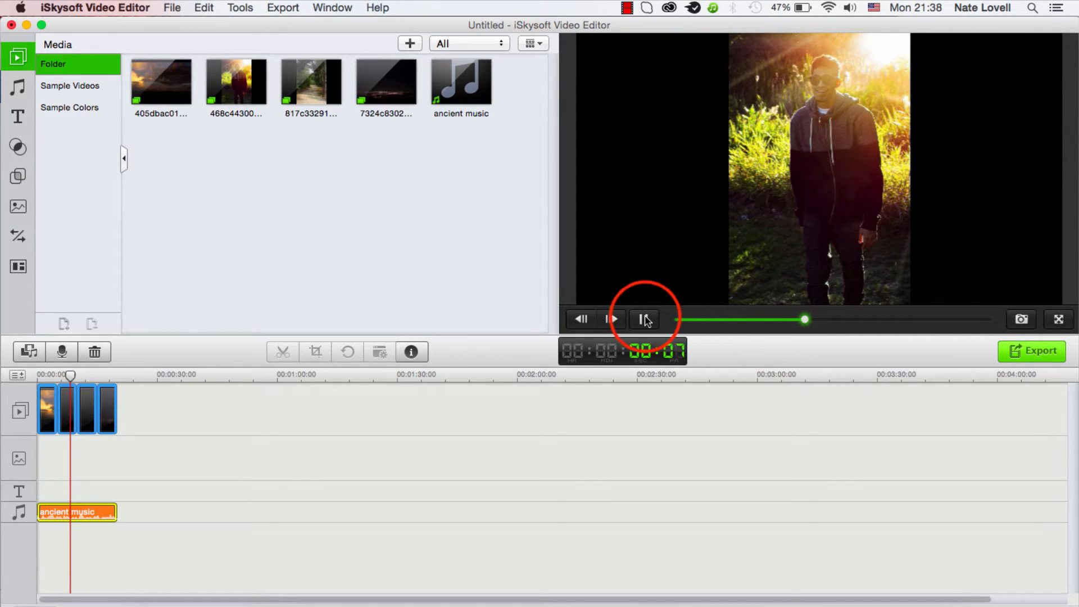
pyautogui.click(112, 421)
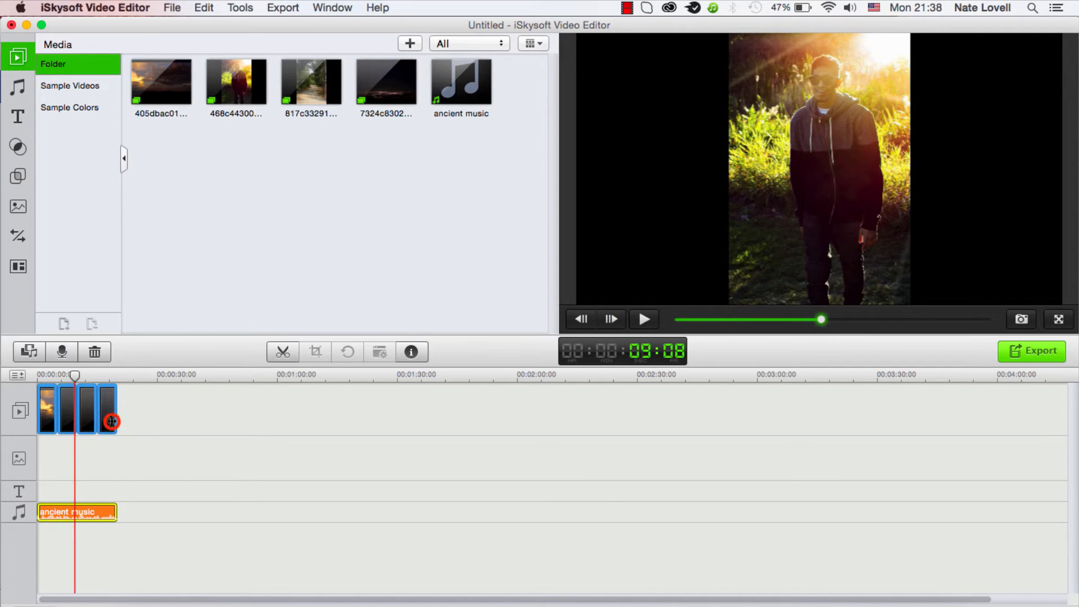
# Step: Lengthen the third photo clip on the timeline and scrub back to the forest photo
pyautogui.click(105, 413)
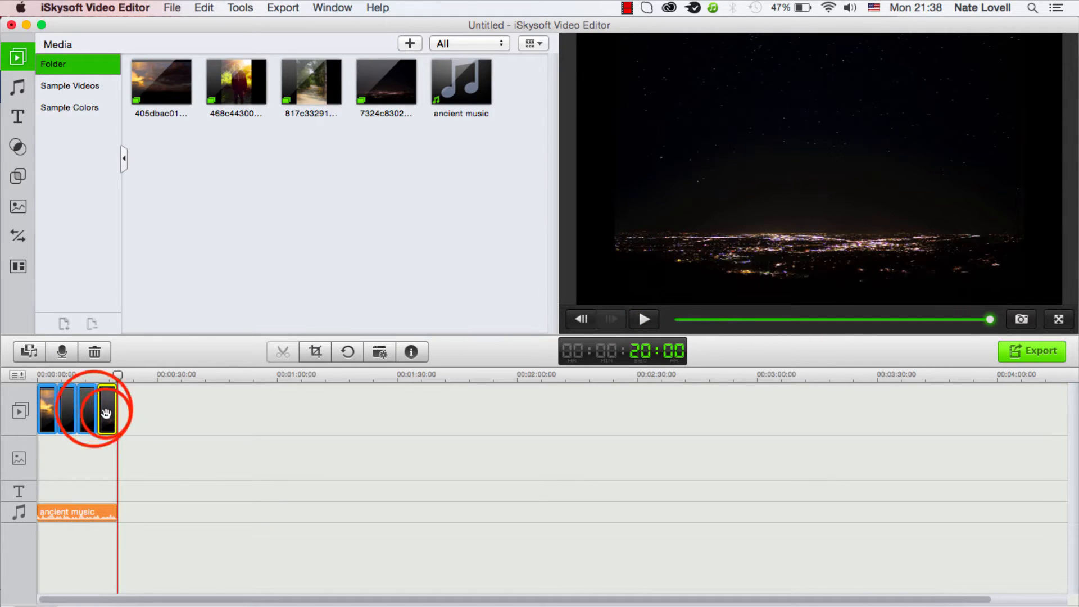
pyautogui.click(87, 408)
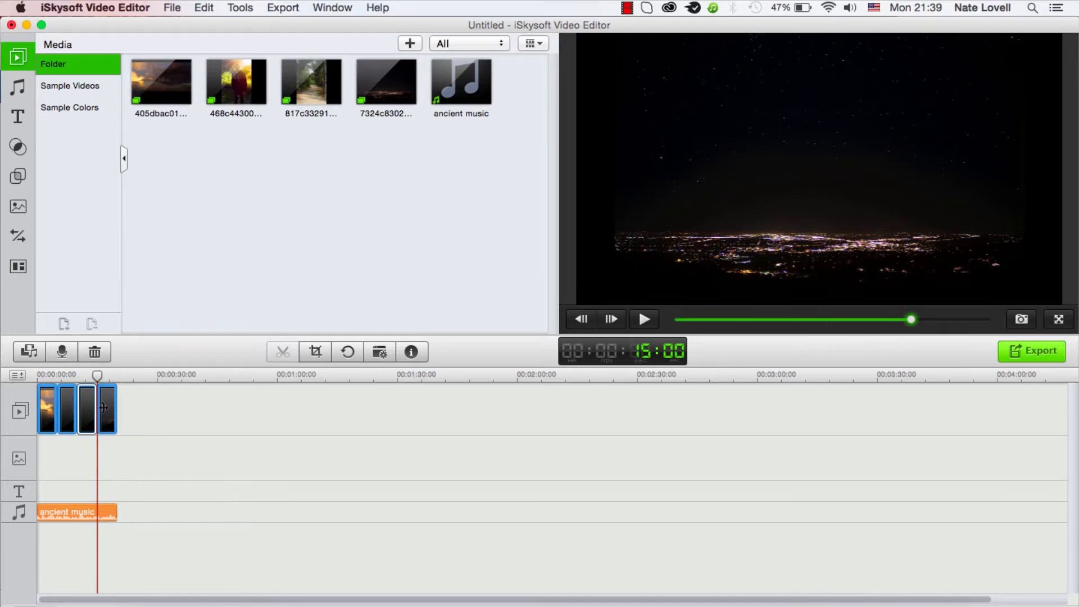
pyautogui.moveTo(102, 408); pyautogui.dragTo(122, 413)
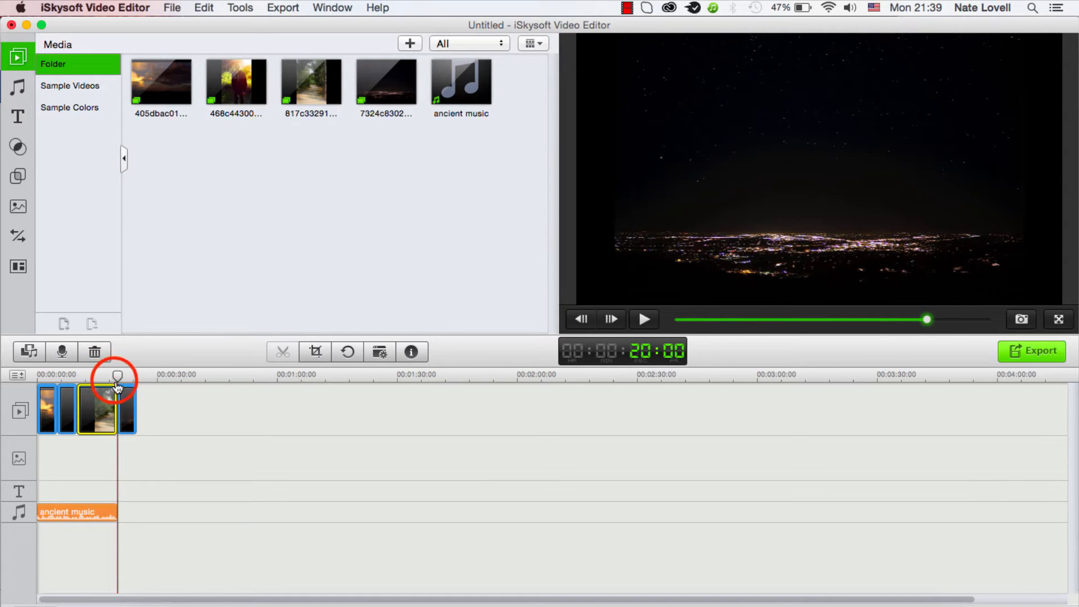
pyautogui.moveTo(118, 376); pyautogui.dragTo(52, 379)
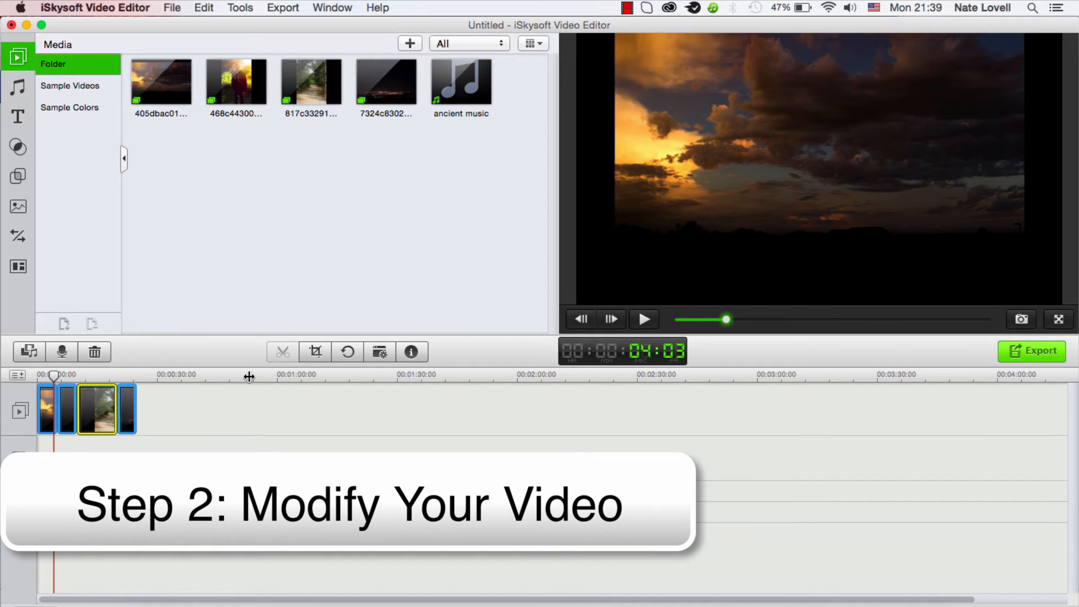
# Step: Raise the sunset photo's brightness and contrast and shift its hue toward blue
pyautogui.click(47, 409)
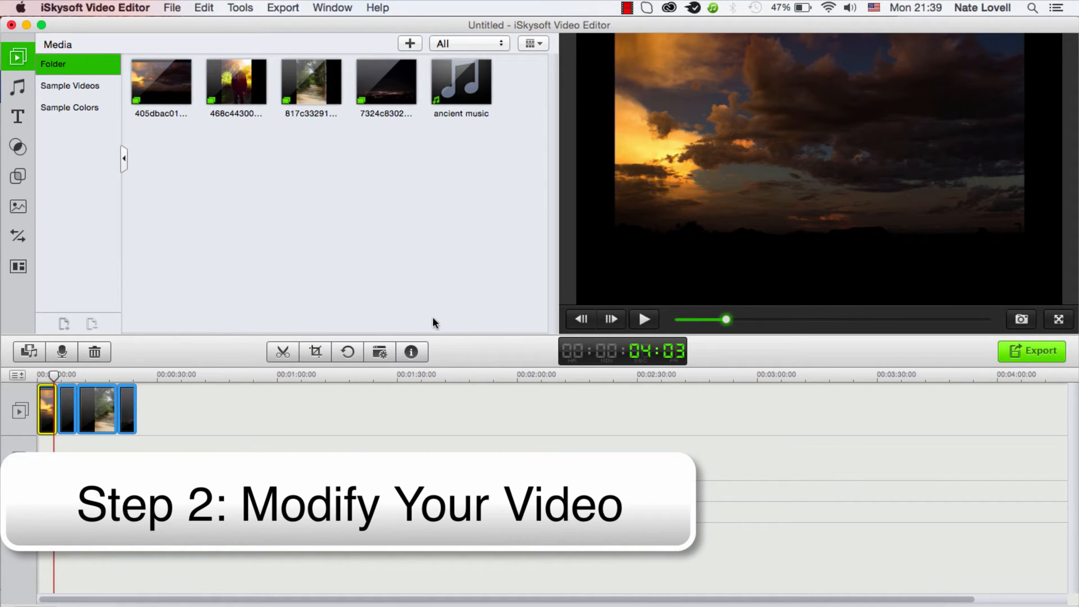
pyautogui.click(411, 351)
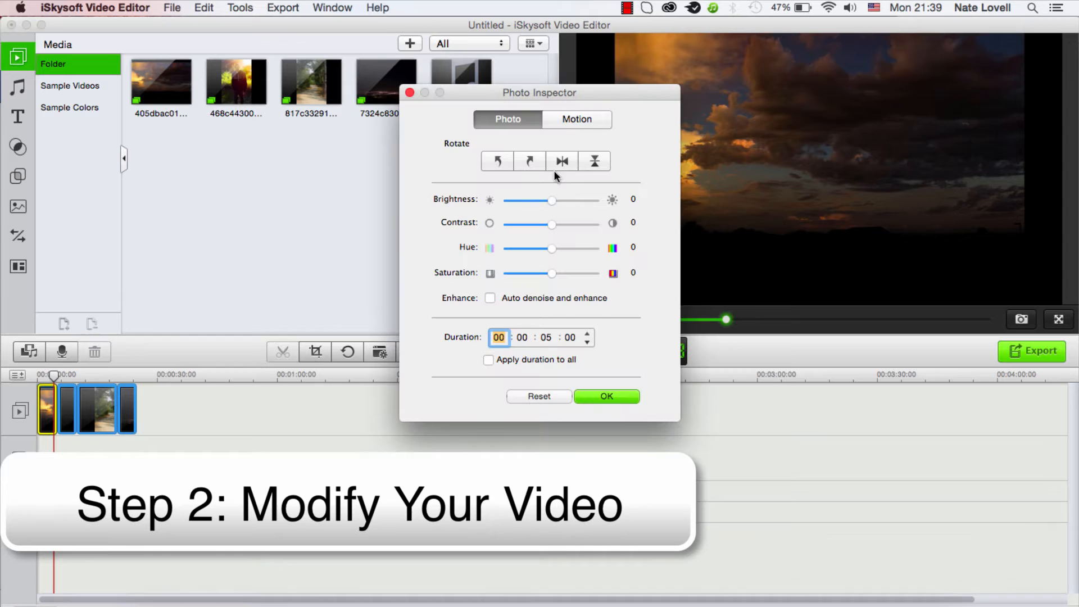
pyautogui.moveTo(553, 205)
pyautogui.mouseDown()
pyautogui.moveTo(564, 203)
pyautogui.moveTo(557, 226)
pyautogui.moveTo(558, 200)
pyautogui.mouseUp()
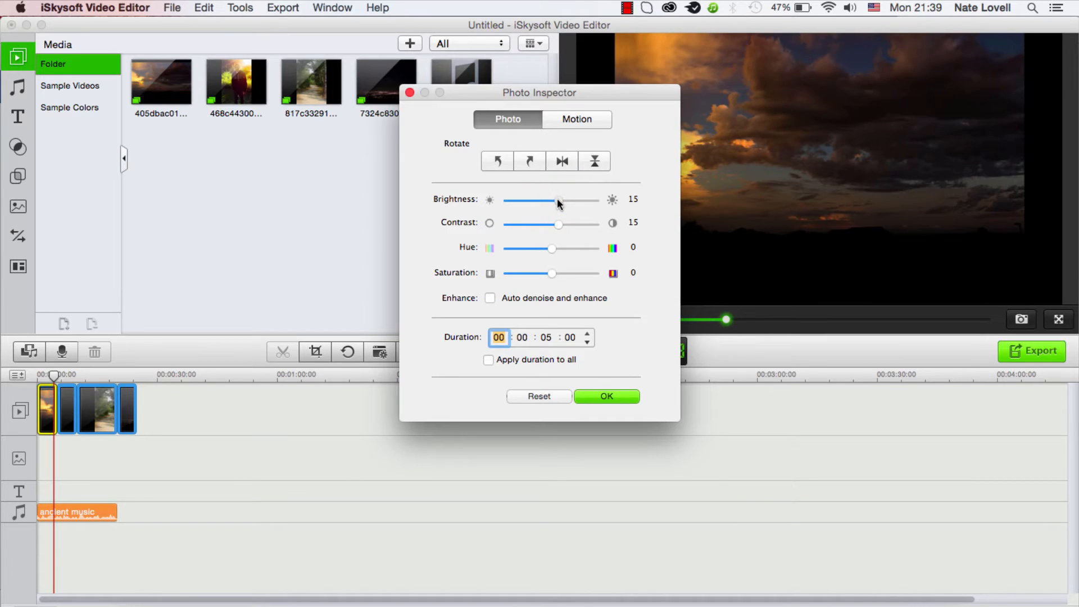
pyautogui.click(550, 248)
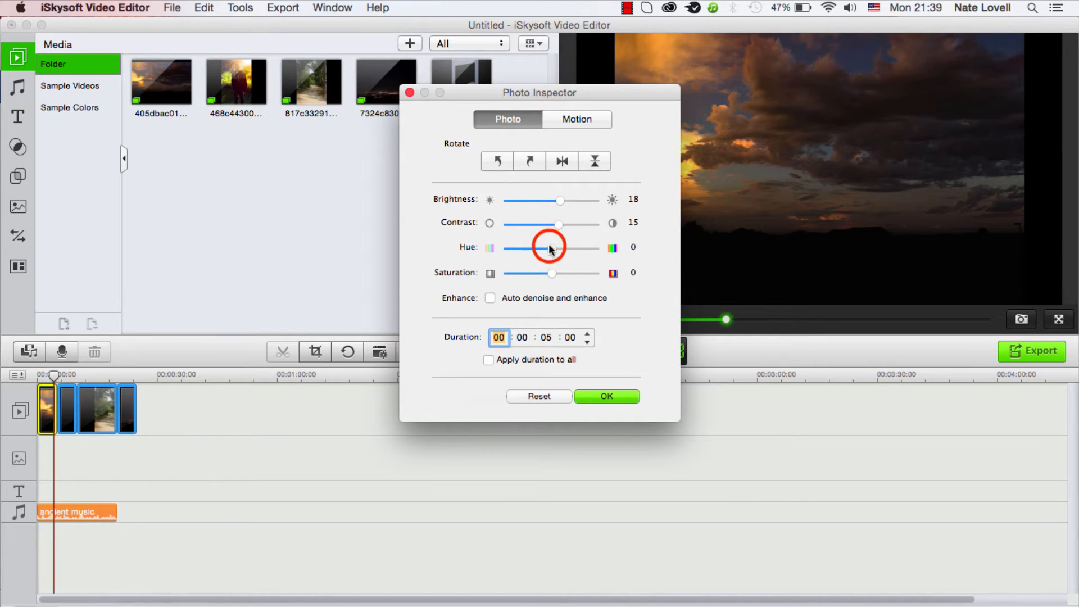
pyautogui.moveTo(553, 250)
pyautogui.mouseDown()
pyautogui.moveTo(498, 274)
pyautogui.moveTo(602, 283)
pyautogui.moveTo(552, 270)
pyautogui.mouseUp()
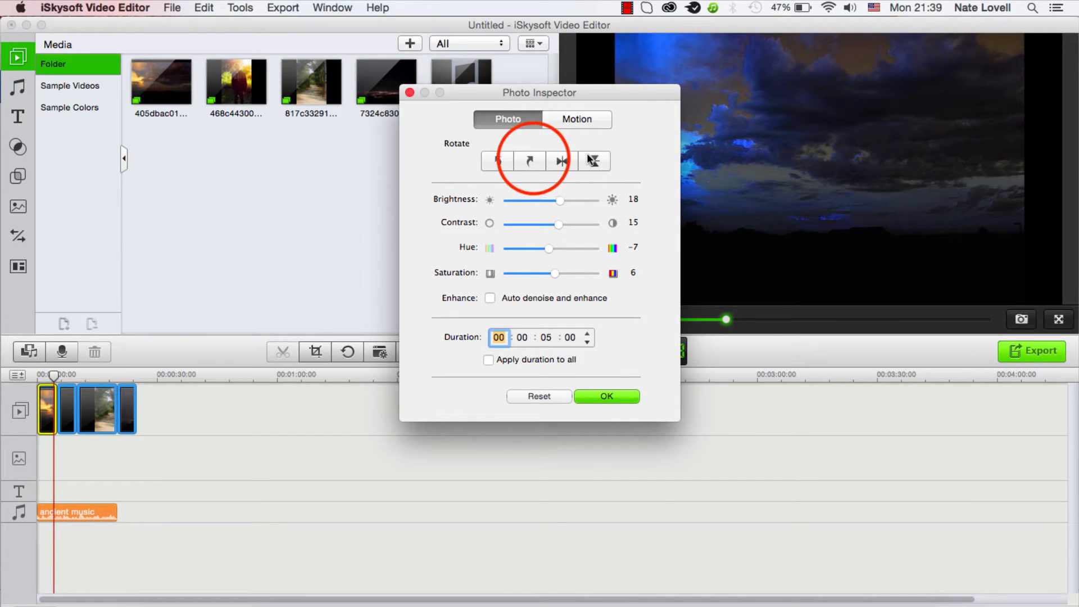
# Step: Rotate the photo a quarter turn and confirm the adjustments
pyautogui.click(497, 160)
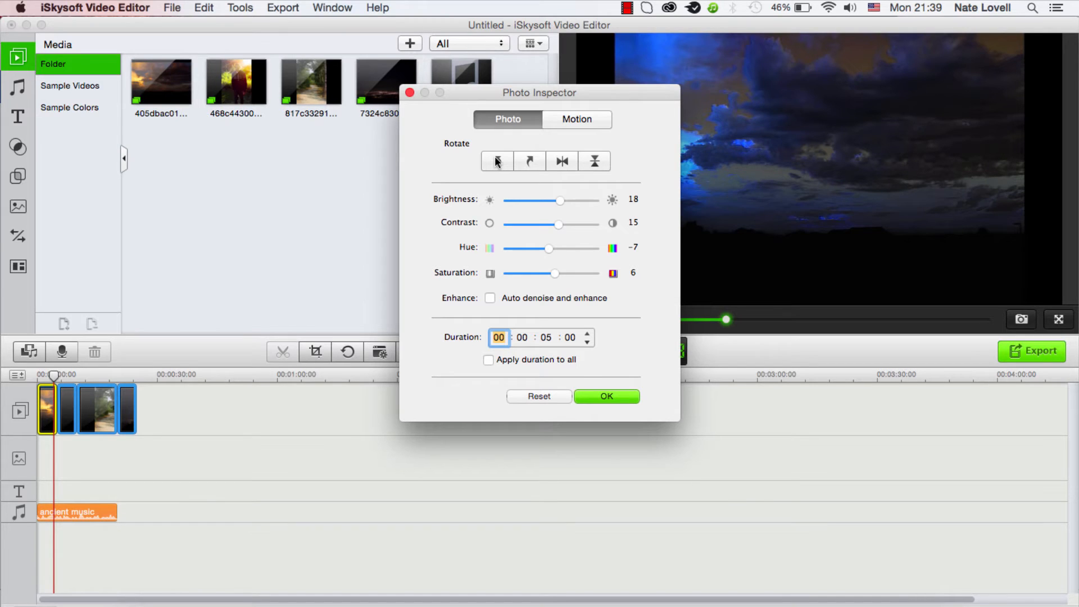
pyautogui.click(605, 397)
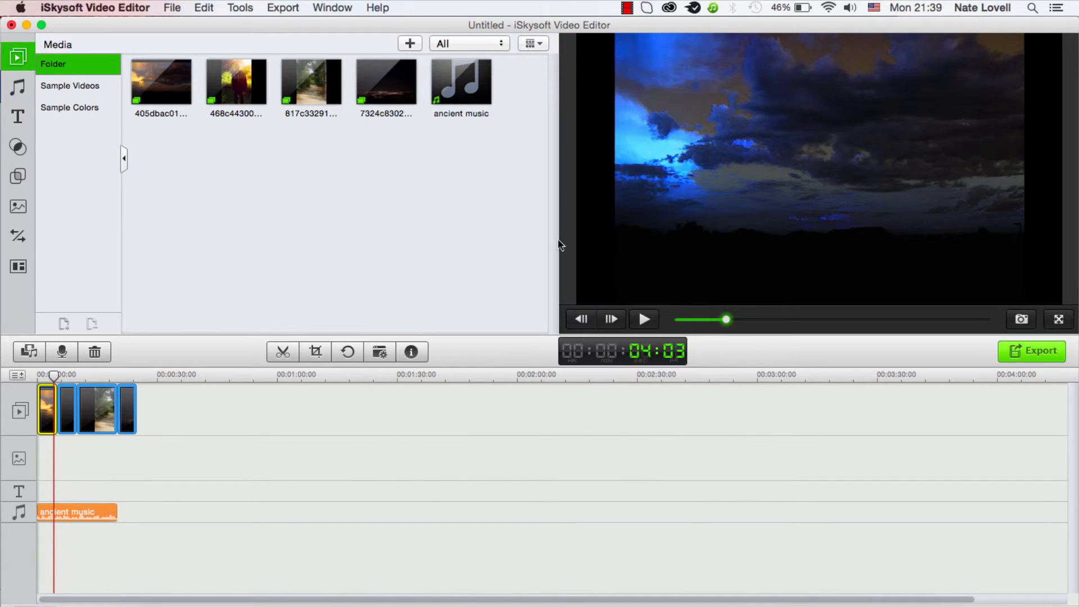
pyautogui.click(18, 116)
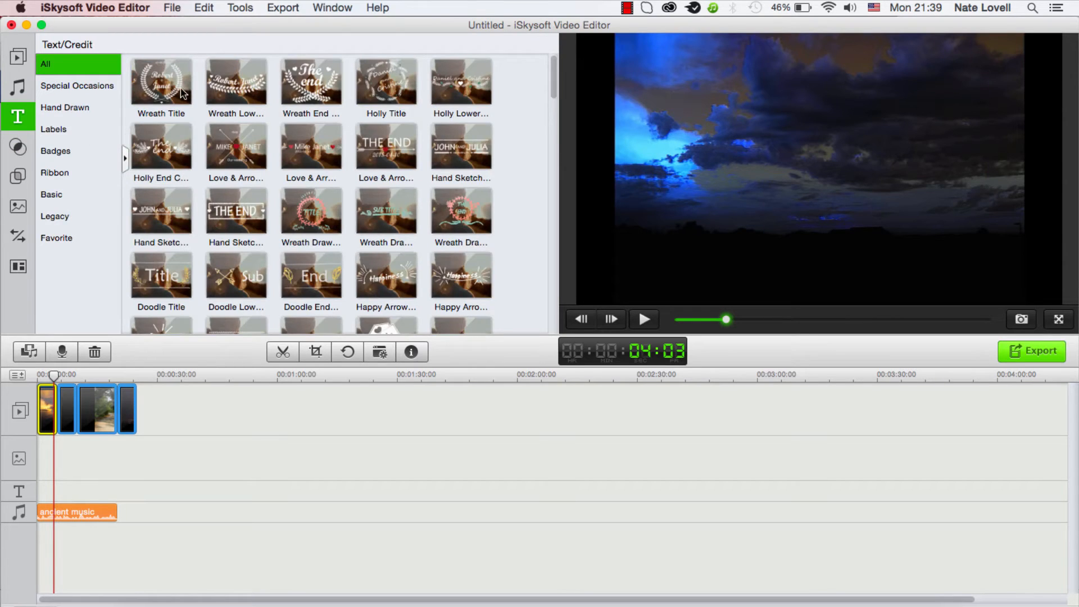
# Step: Drag the BlueExplosion filter onto the third, forest path clip and scrub back to preview it
pyautogui.click(15, 150)
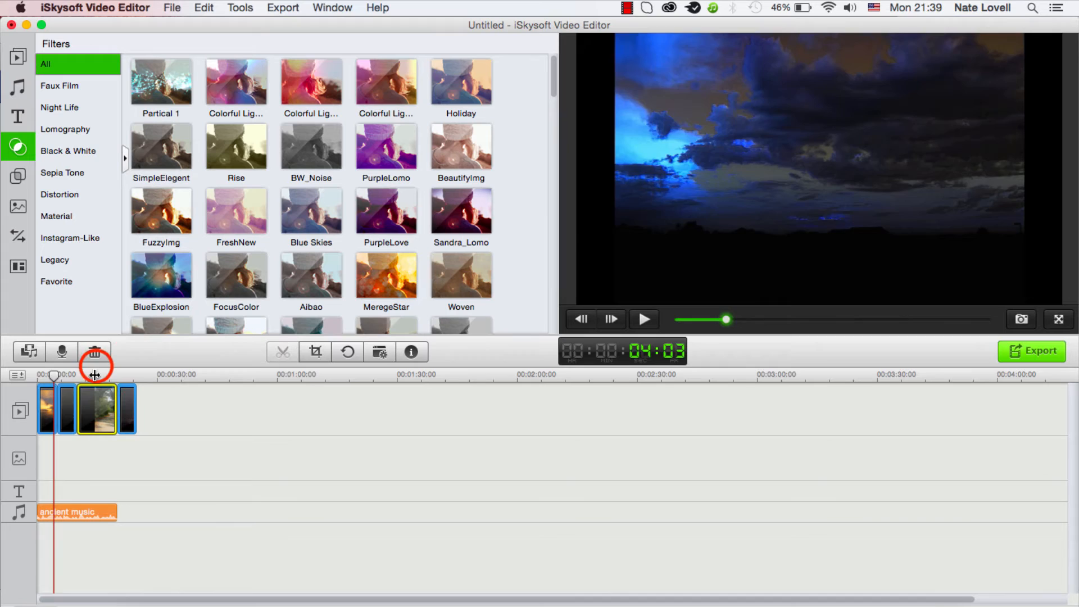
pyautogui.click(95, 406)
pyautogui.click(97, 376)
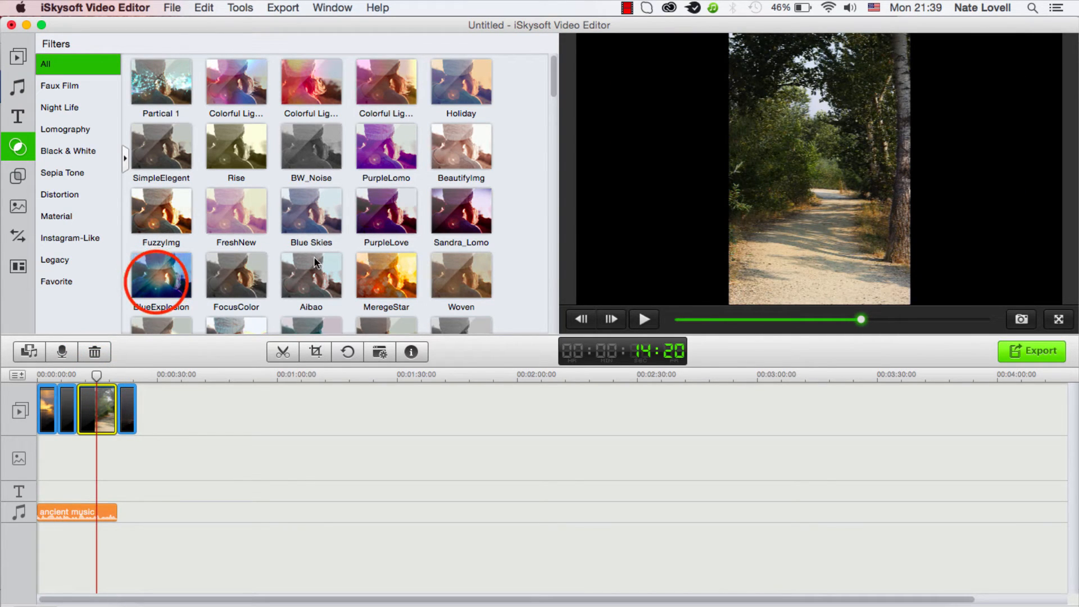
pyautogui.moveTo(179, 286)
pyautogui.mouseDown()
pyautogui.moveTo(108, 405)
pyautogui.moveTo(115, 445)
pyautogui.moveTo(87, 447)
pyautogui.moveTo(114, 451)
pyautogui.mouseUp()
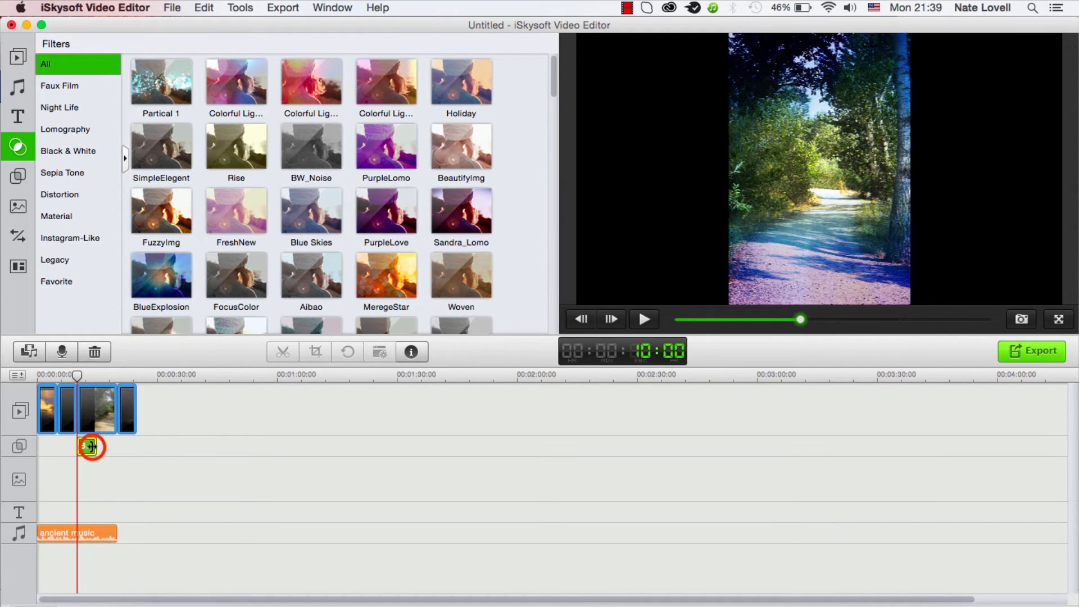
pyautogui.moveTo(101, 374); pyautogui.dragTo(91, 376)
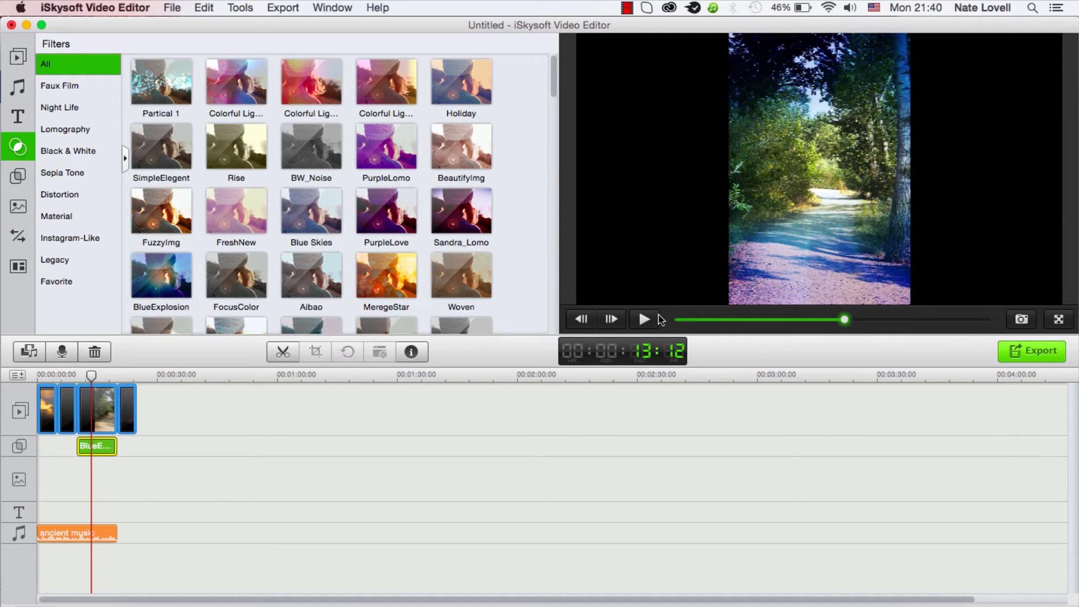
# Step: Place the Bokeh 5 overlay on the overlay track near the slideshow start and preview it
pyautogui.click(18, 175)
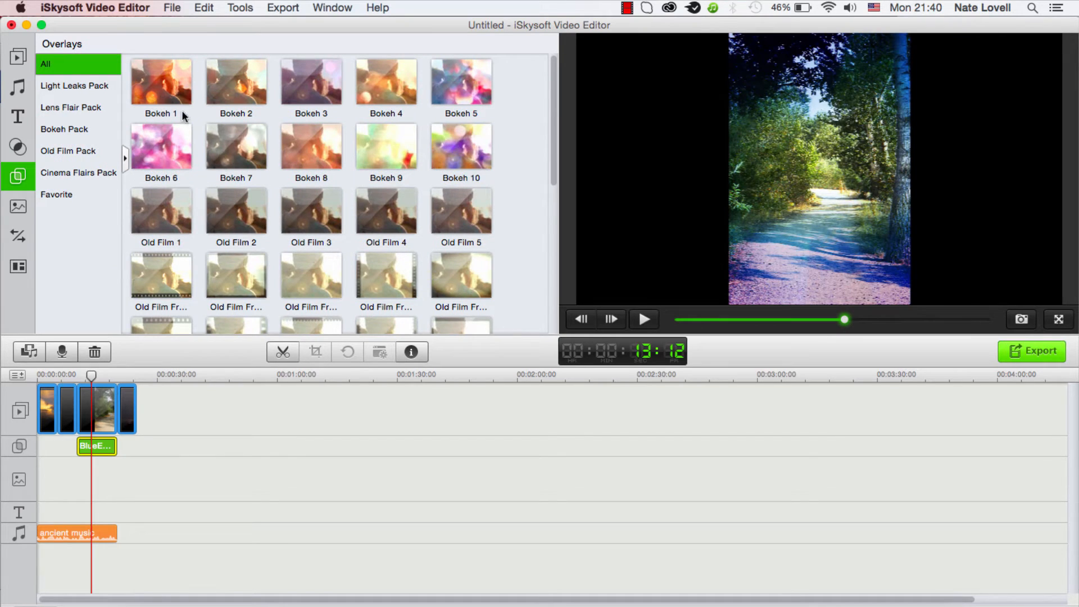
pyautogui.moveTo(454, 84); pyautogui.dragTo(153, 456)
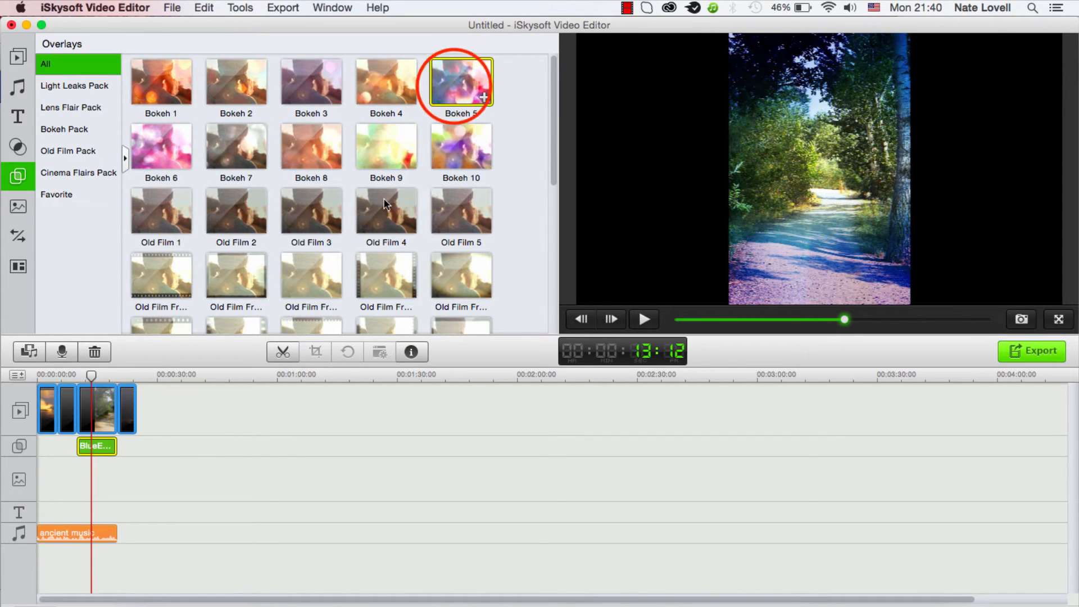
pyautogui.moveTo(53, 444); pyautogui.dragTo(59, 445)
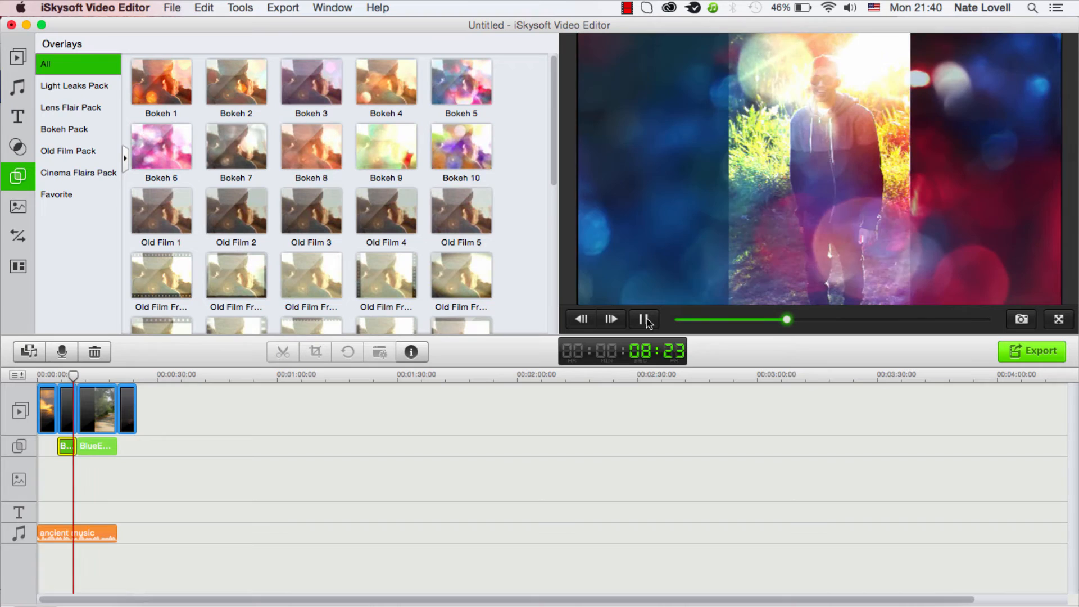
pyautogui.click(645, 319)
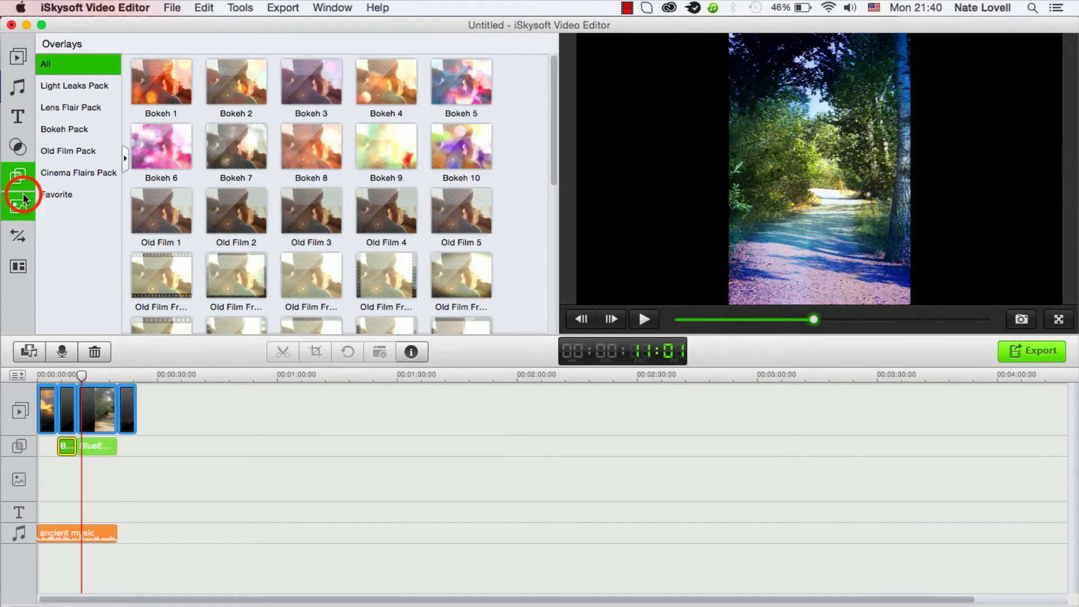
# Step: Drop a Cube transition between the forest and night city clips and play the preview
pyautogui.click(23, 206)
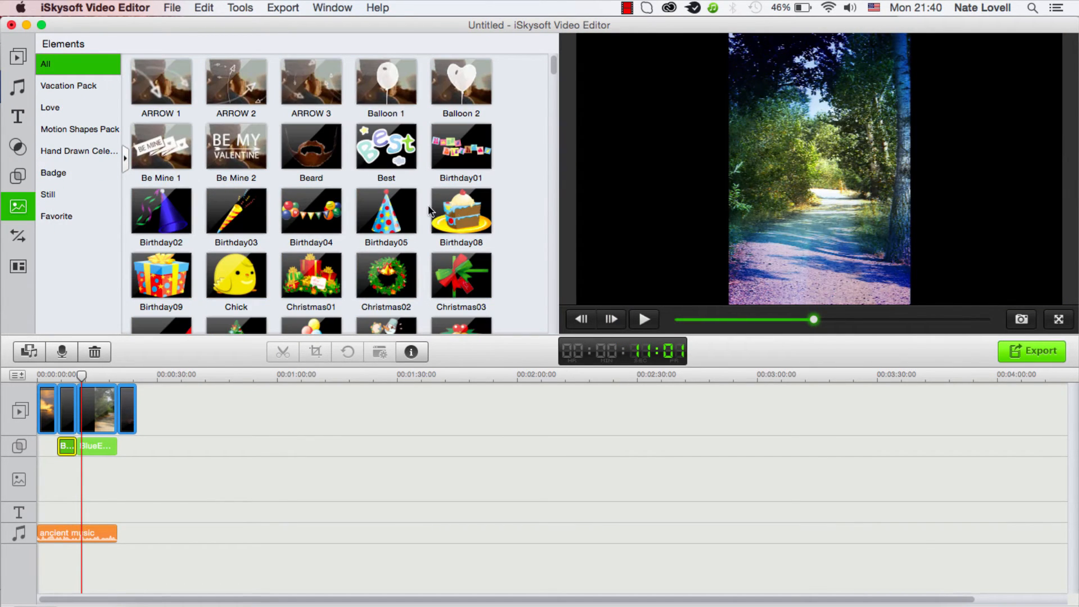
pyautogui.scroll(-5, 253, 211)
pyautogui.scroll(10, 126, 151)
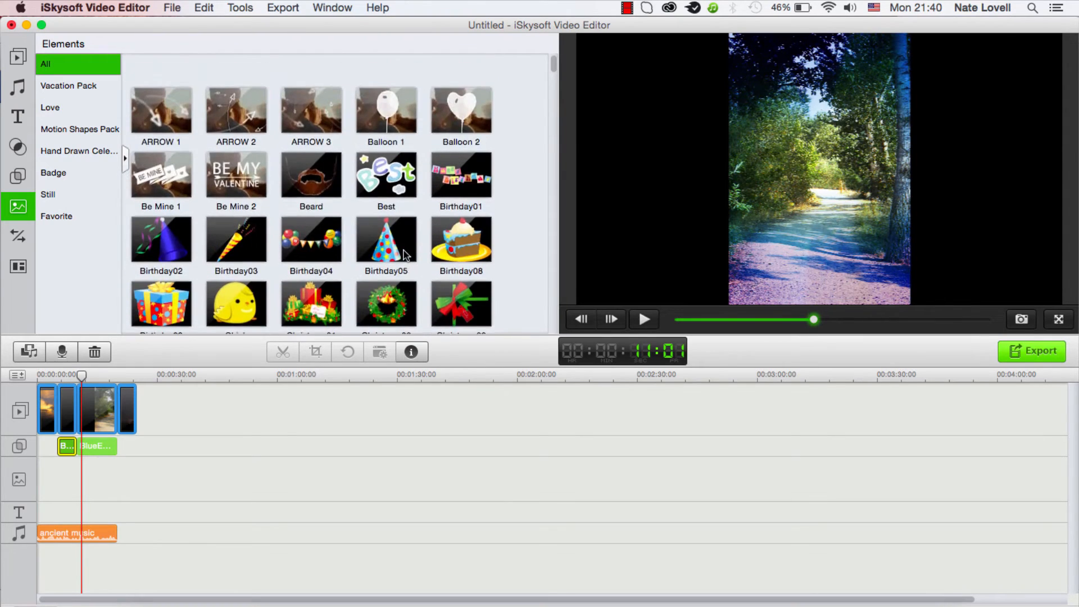
pyautogui.click(17, 236)
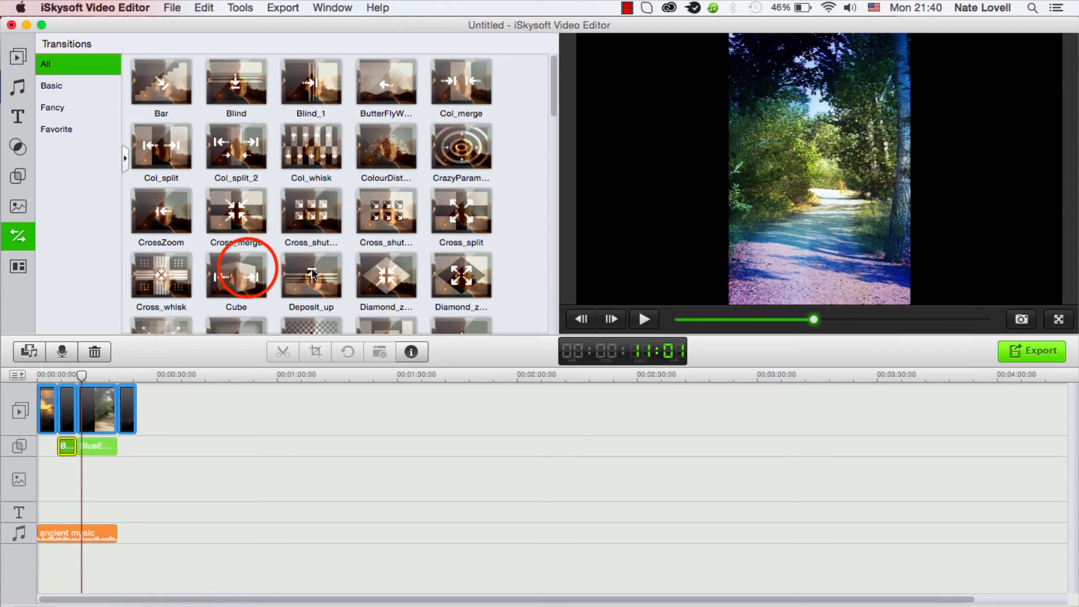
pyautogui.moveTo(236, 275); pyautogui.dragTo(116, 422)
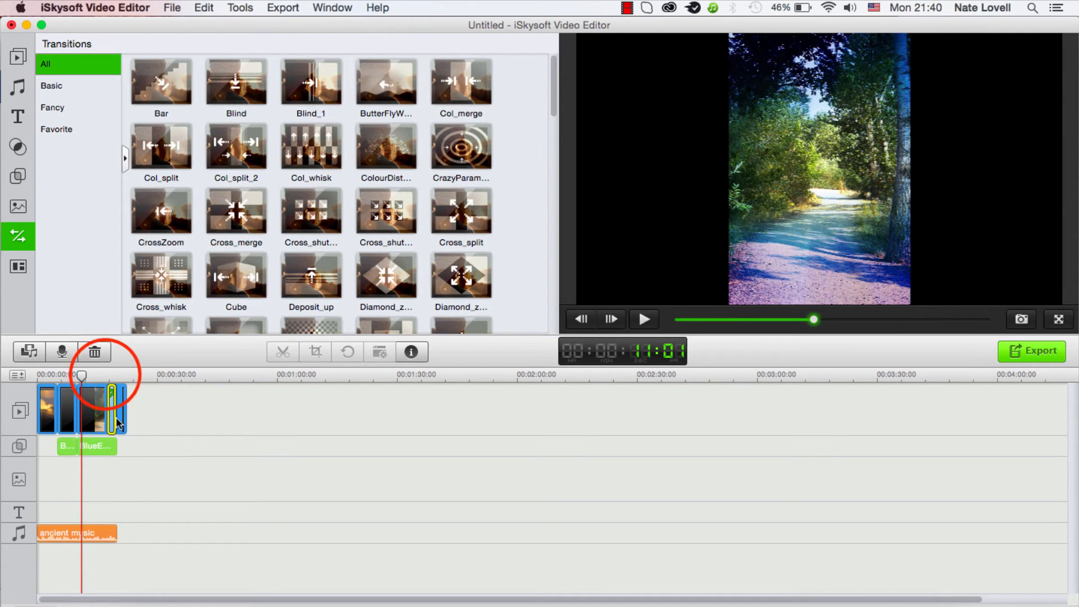
pyautogui.click(644, 319)
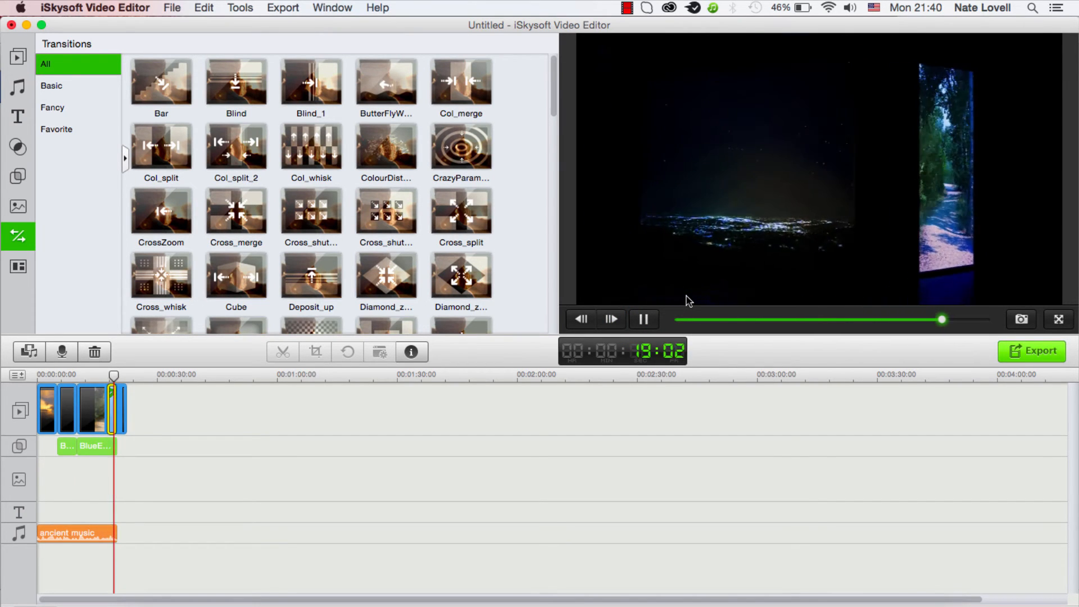
pyautogui.click(643, 318)
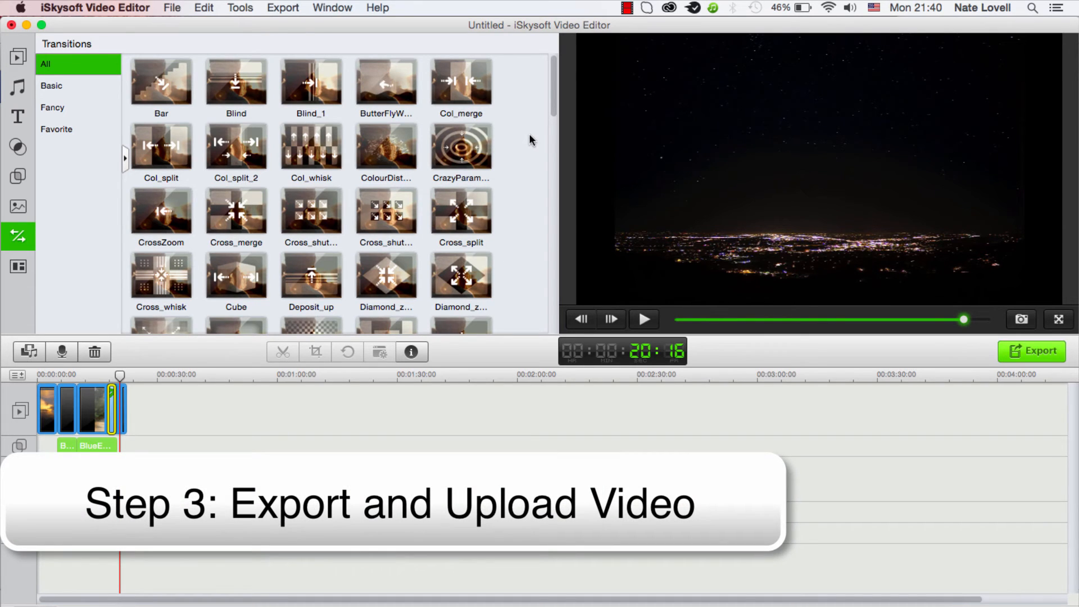
# Step: Start a YouTube upload in Film & Animation category titled Cool Slideshow
pyautogui.click(282, 7)
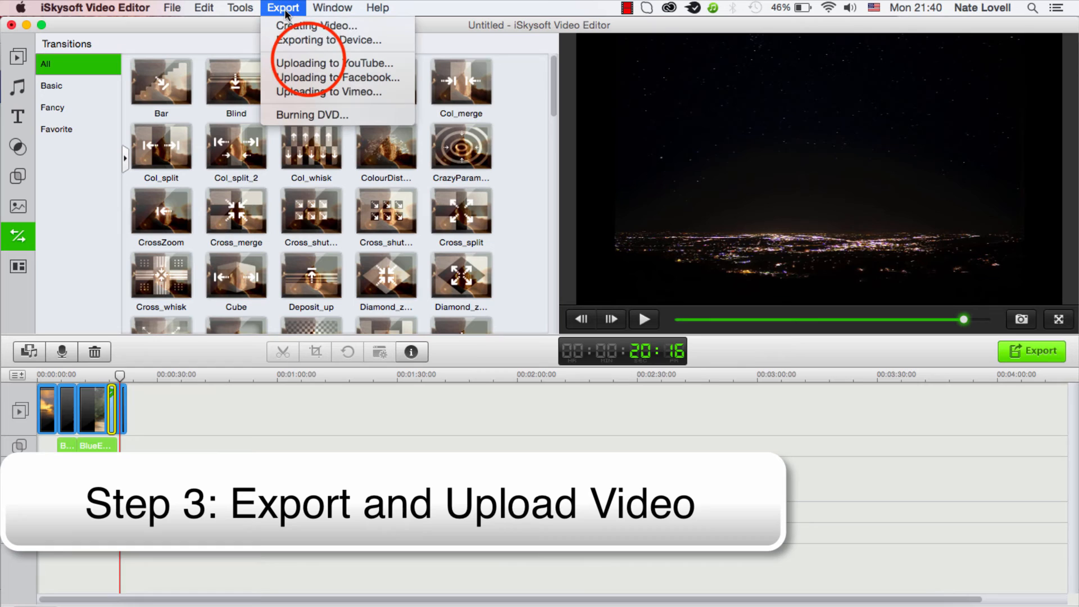
pyautogui.click(309, 63)
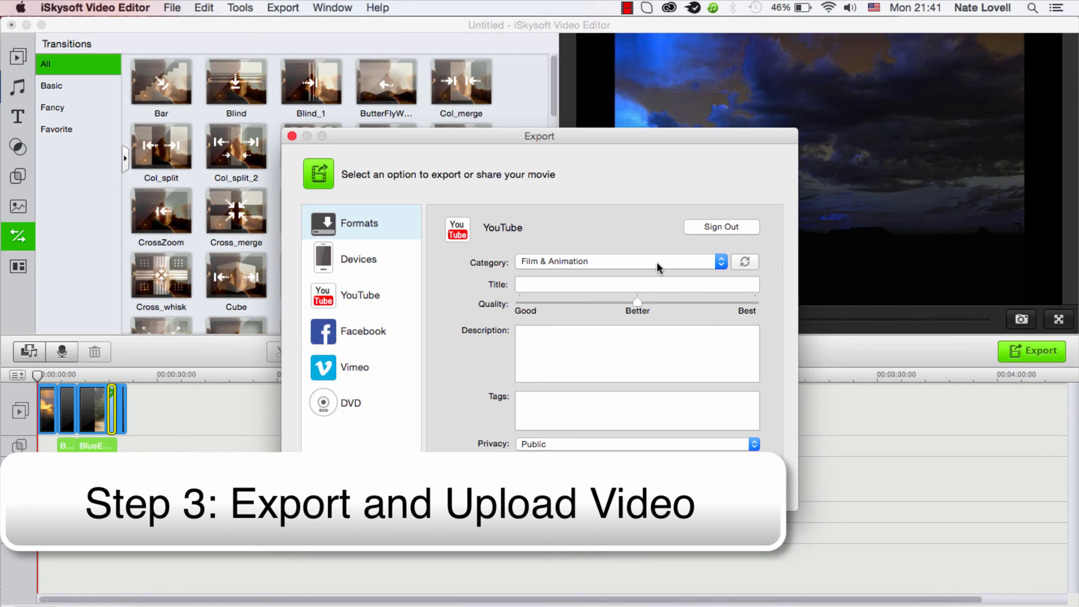
pyautogui.click(658, 262)
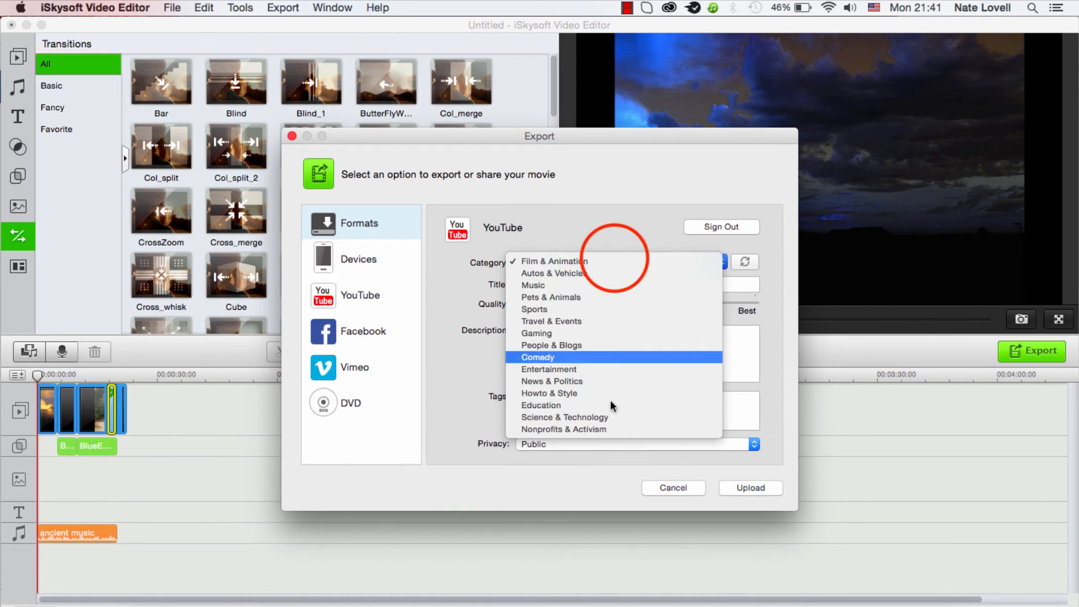
pyautogui.click(614, 260)
pyautogui.click(598, 287)
pyautogui.write('Cool Slideshow')
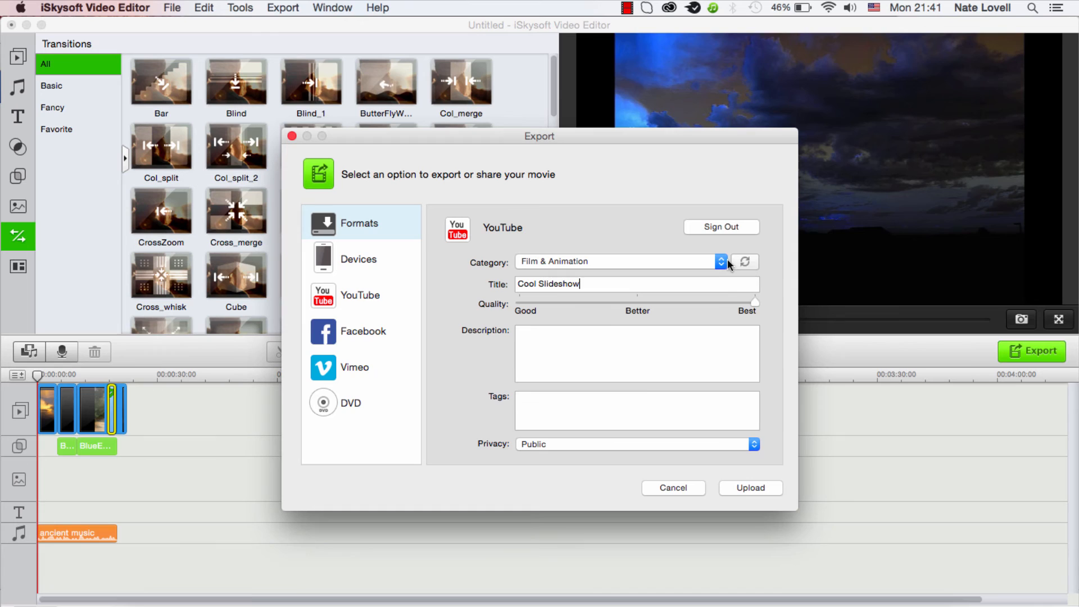
# Step: Add the description and tags, set privacy to Private and upload
pyautogui.click(631, 351)
pyautogui.write('A Cool Slideshow')
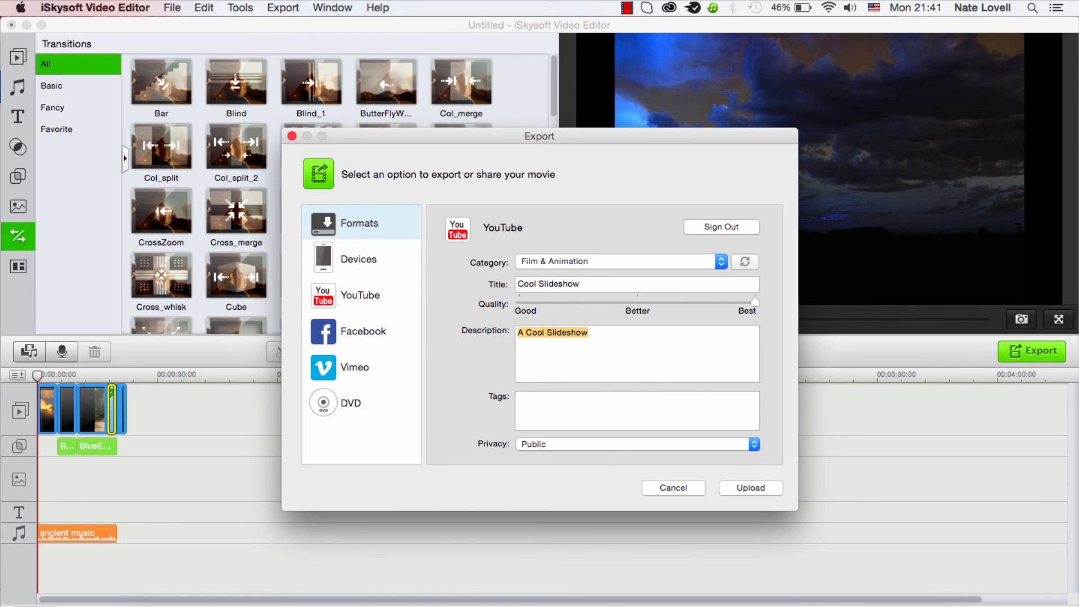
pyautogui.click(578, 422)
pyautogui.write('slideshow, clouds')
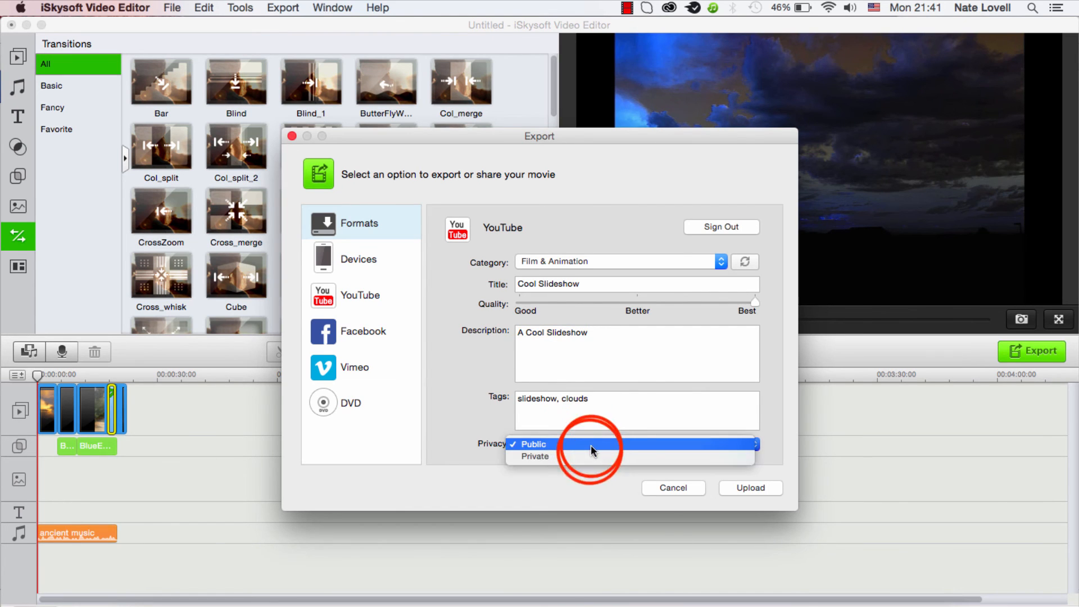
pyautogui.click(597, 457)
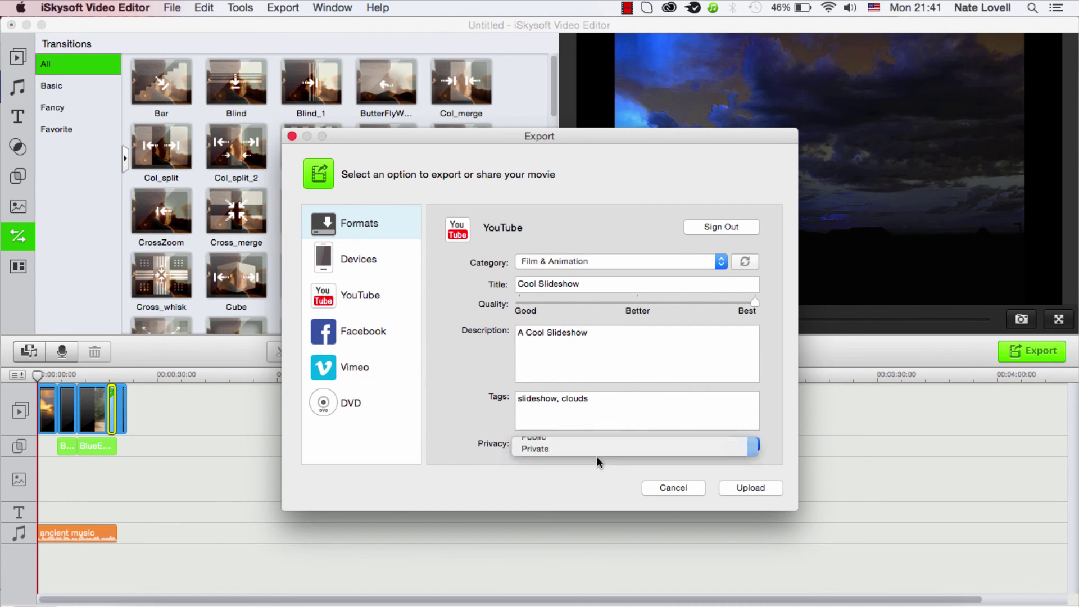
pyautogui.click(735, 487)
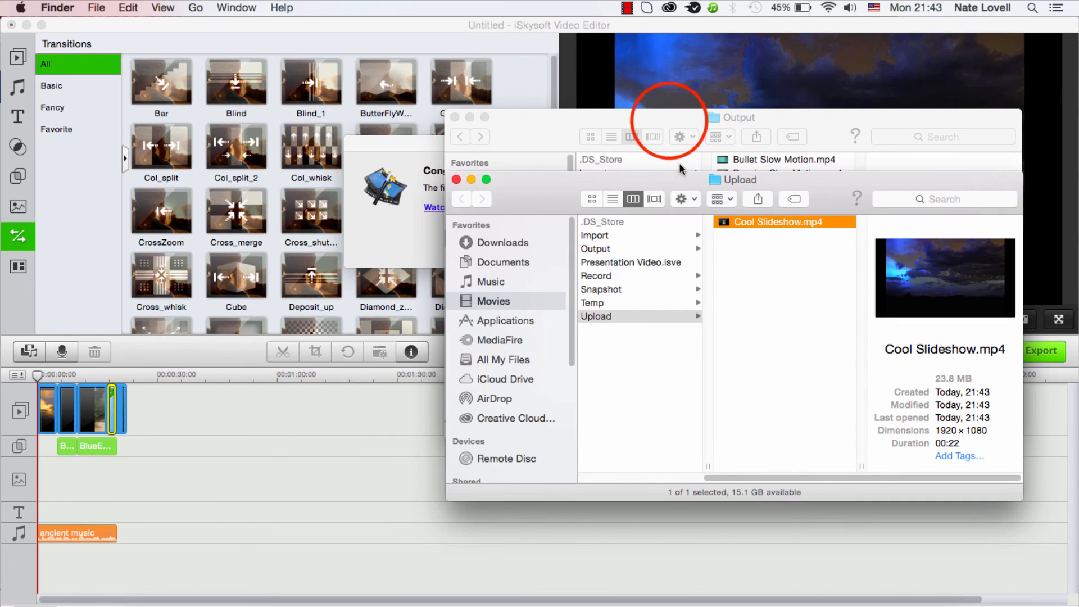
# Step: Return from the Output Finder window to the editor and dismiss the upload success notice
pyautogui.click(667, 117)
pyautogui.click(432, 149)
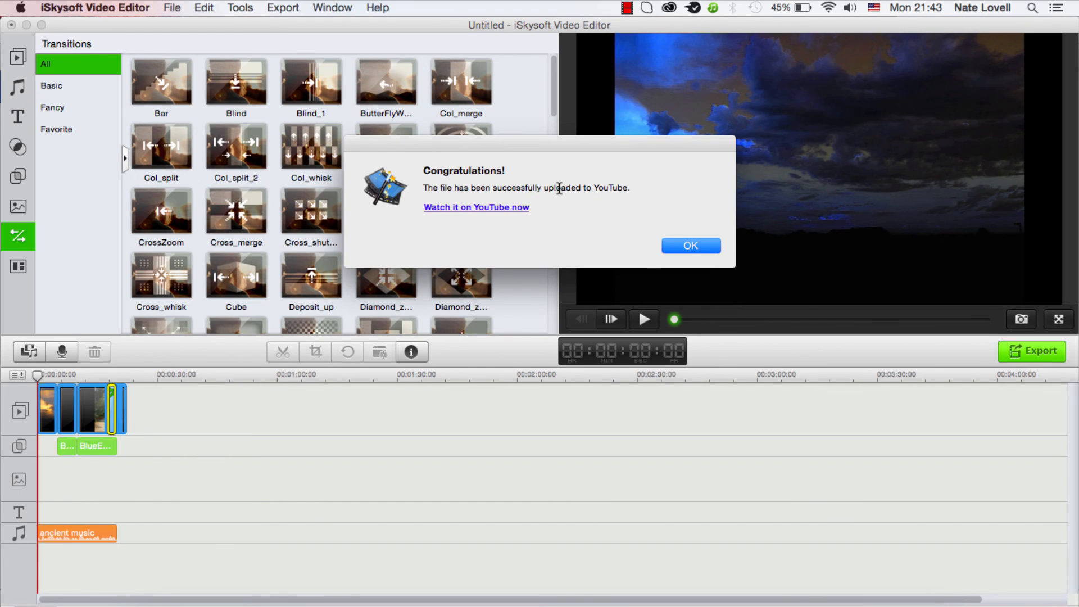
pyautogui.click(687, 245)
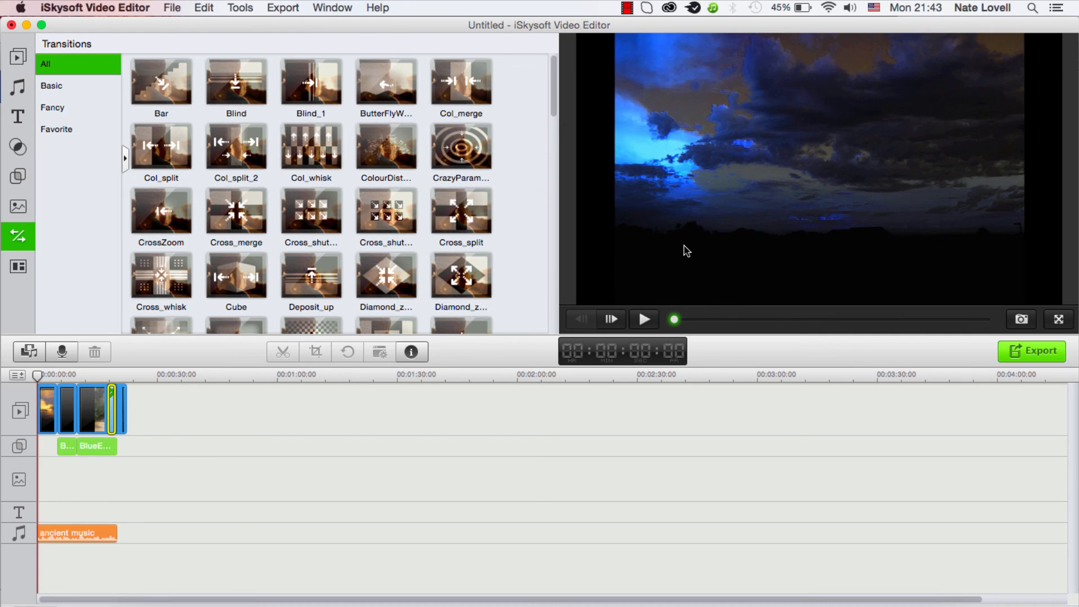